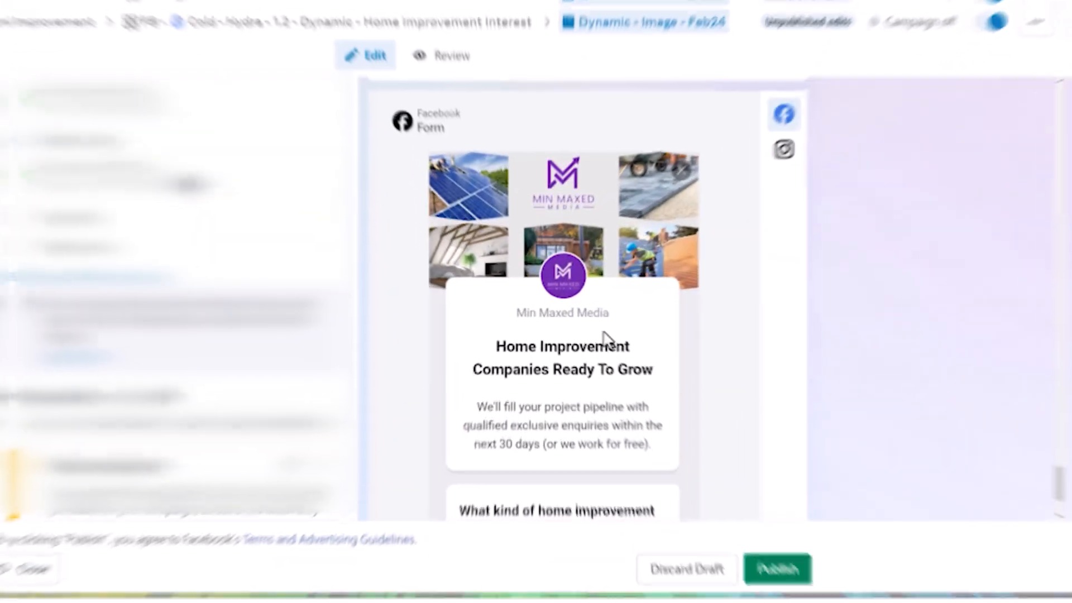
Try out the lead form preview: view the business-type options, select £10 - 50k / Month as revenue and continue to the next page
{"action": "scroll", "coordinate": [603, 292], "scroll_direction": "down", "scroll_amount": 5}
{"action": "left_click", "coordinate": [594, 280]}
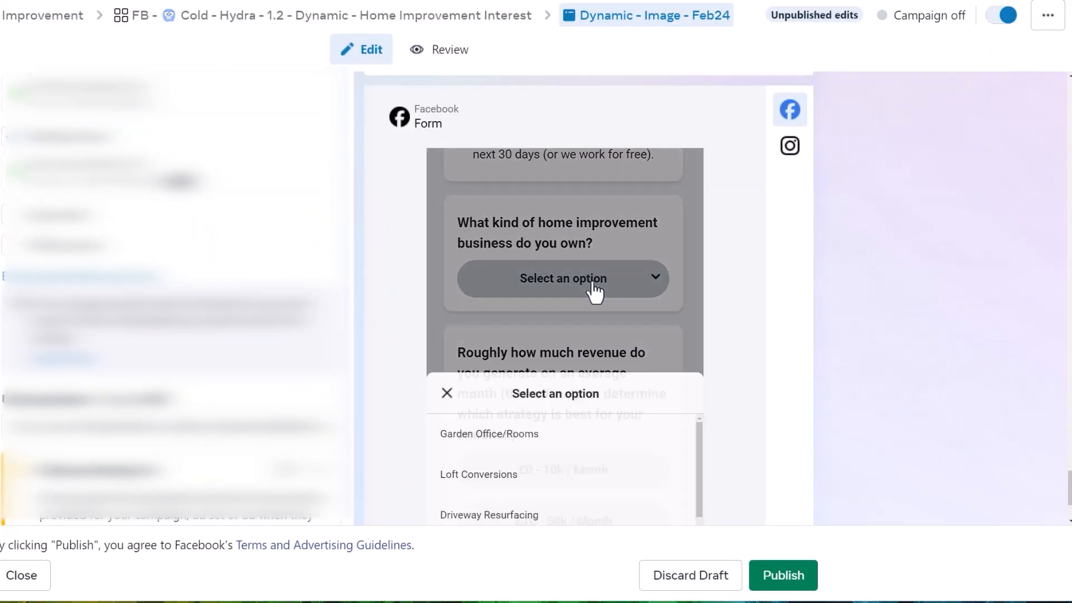
{"action": "left_click", "coordinate": [553, 354]}
{"action": "scroll", "coordinate": [472, 318], "scroll_direction": "down", "scroll_amount": 4}
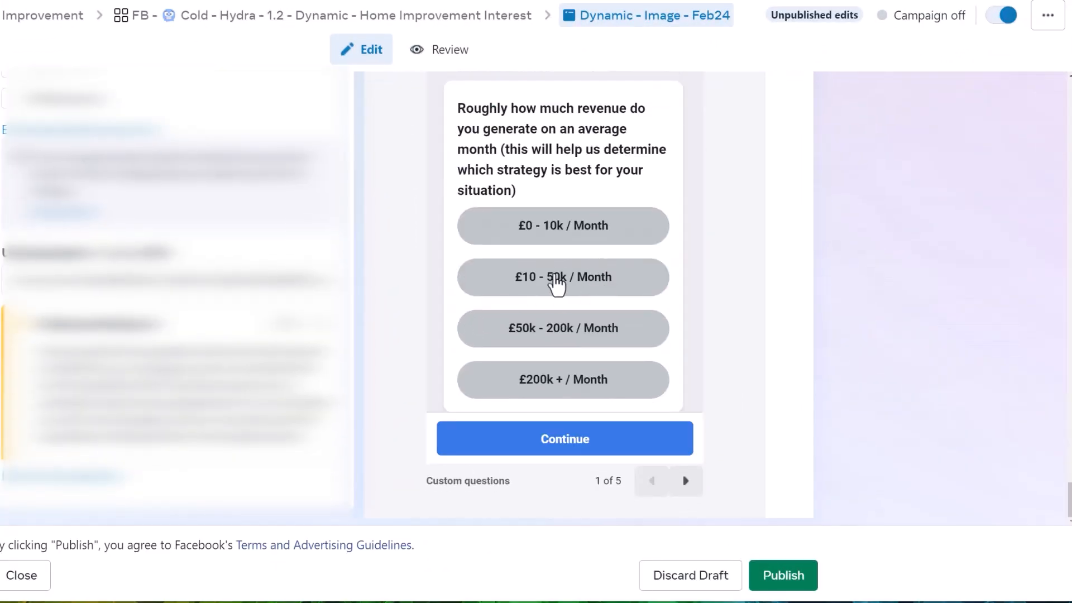
{"action": "left_click", "coordinate": [561, 280]}
{"action": "left_click", "coordinate": [598, 448]}
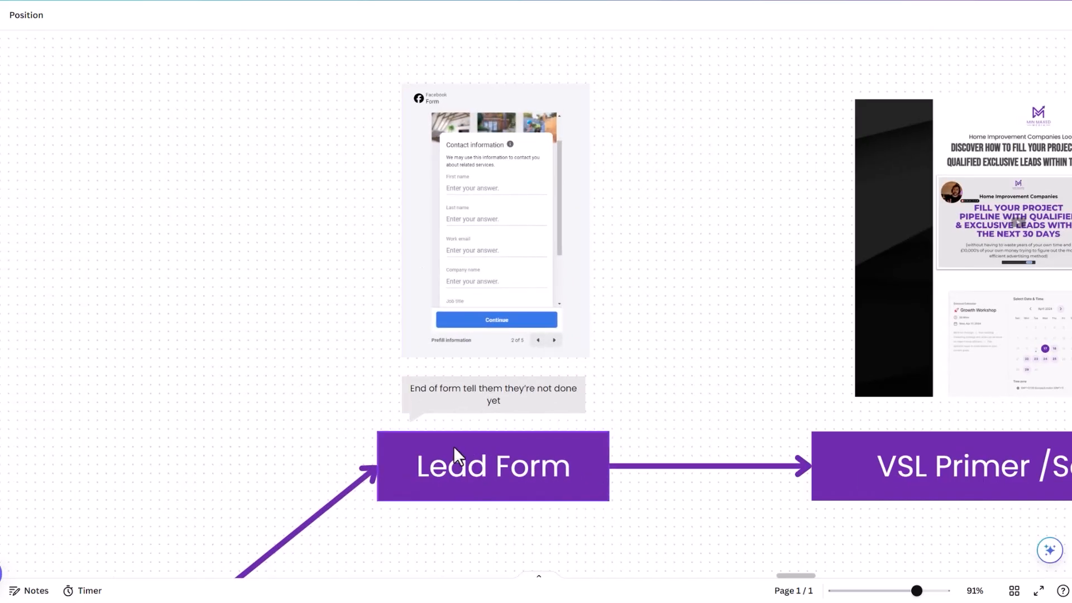
Examine the funnel's VSL landing page, including its video section and the Growth Workshop booking calendar
{"action": "scroll", "coordinate": [651, 359], "scroll_direction": "right", "scroll_amount": 8}
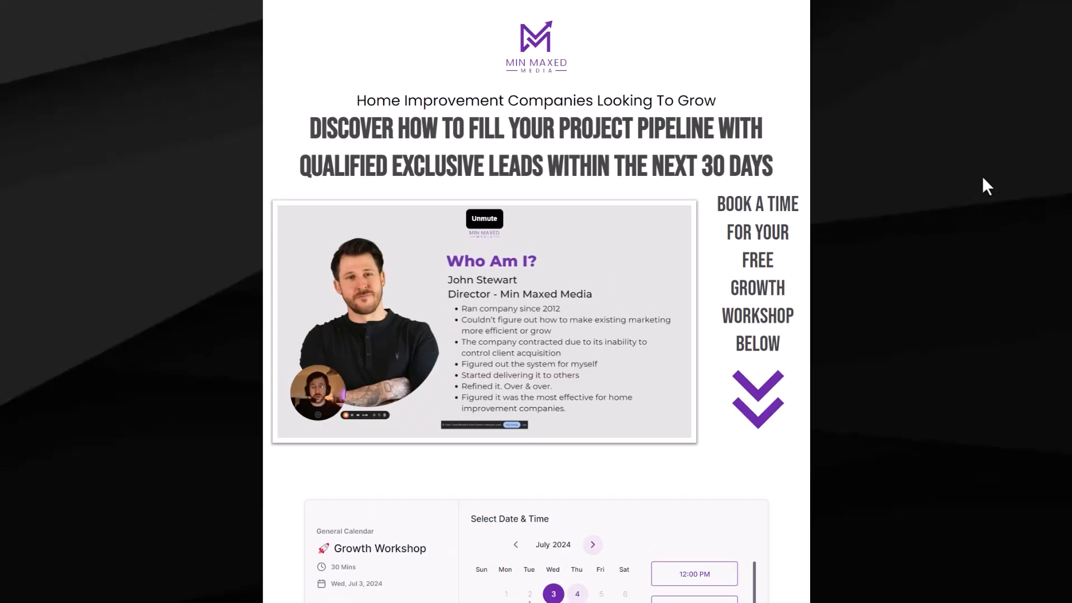
{"action": "scroll", "coordinate": [536, 302], "scroll_direction": "down", "scroll_amount": 5}
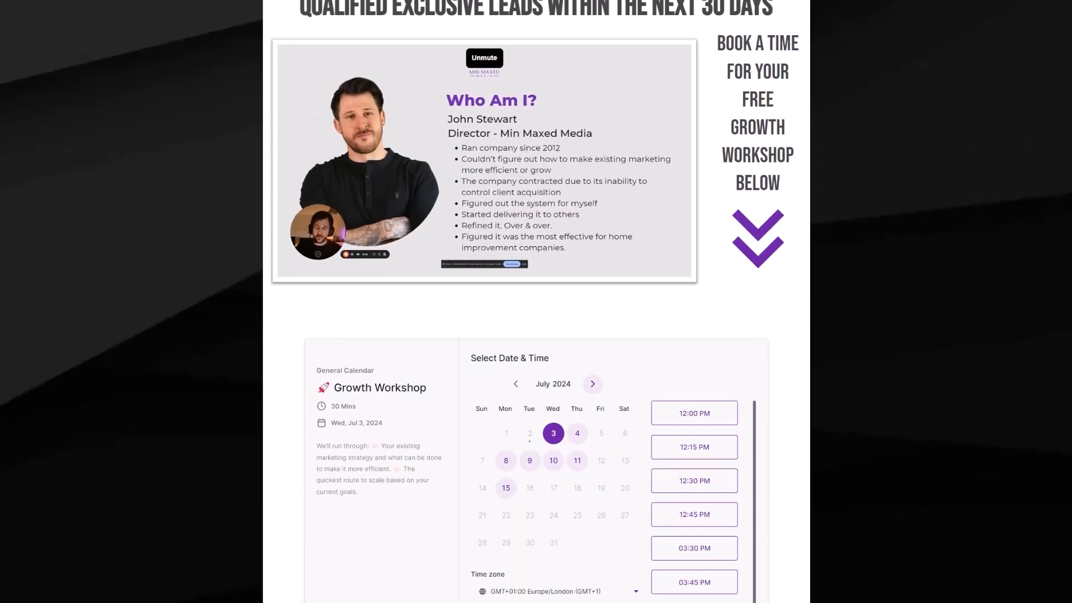
{"action": "scroll", "coordinate": [536, 302], "scroll_direction": "down", "scroll_amount": 1}
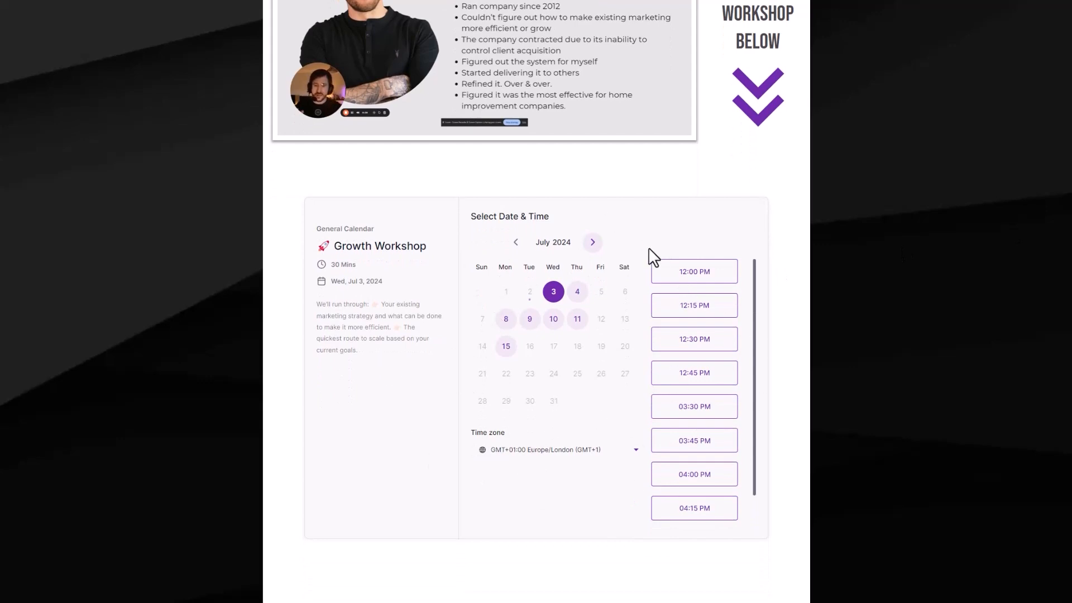
{"action": "scroll", "coordinate": [637, 242], "scroll_direction": "up", "scroll_amount": 5}
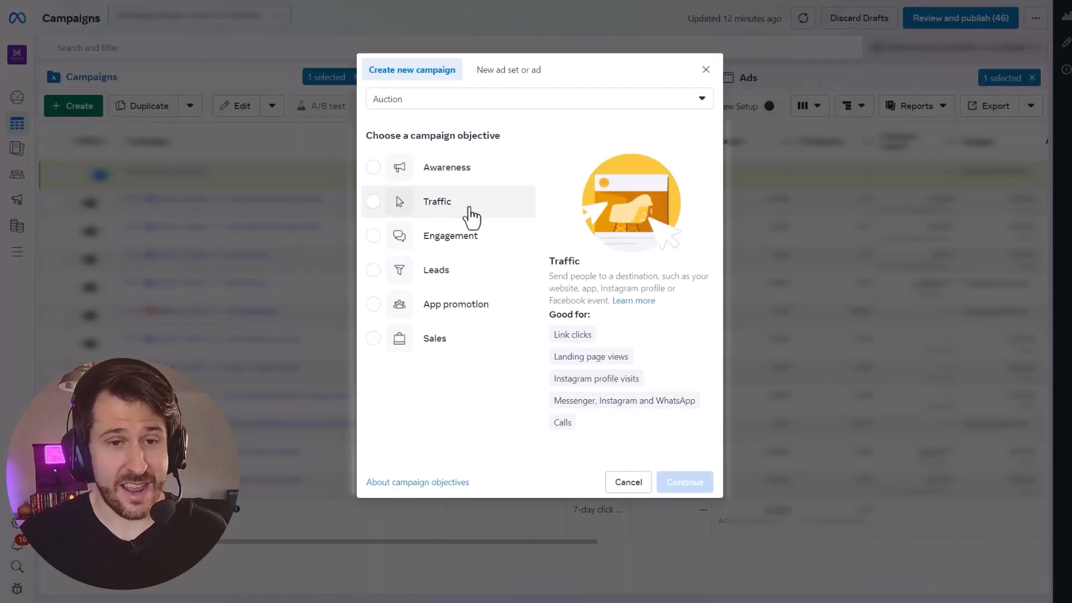
Create a campaign with the Leads objective and the manual leads setup, and turn on Advantage campaign budget
{"action": "left_click", "coordinate": [450, 282]}
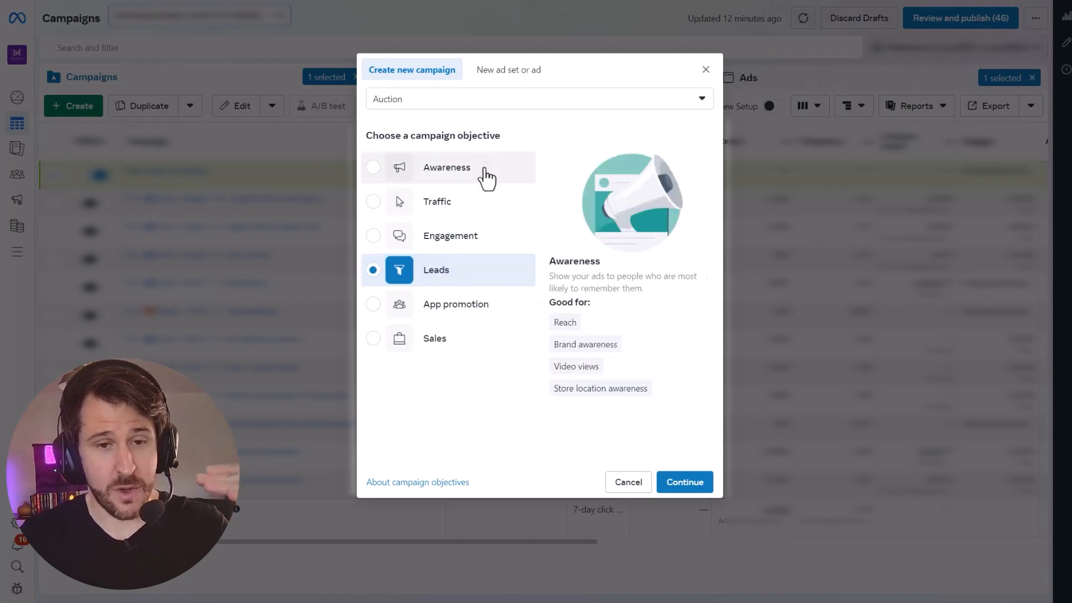
{"action": "left_click", "coordinate": [685, 481]}
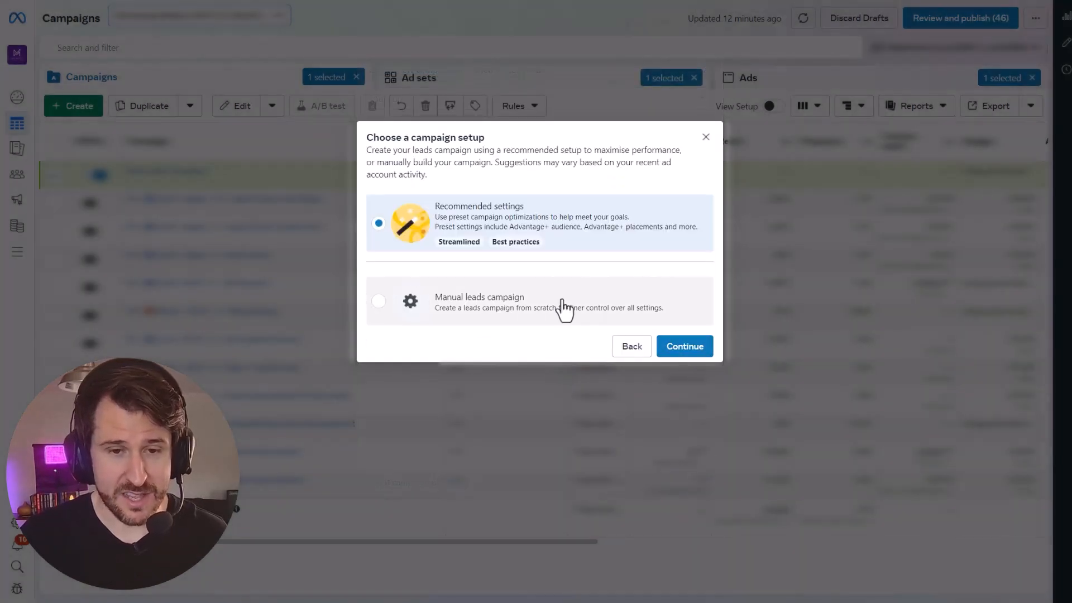
{"action": "left_click", "coordinate": [528, 306]}
{"action": "left_click", "coordinate": [688, 349]}
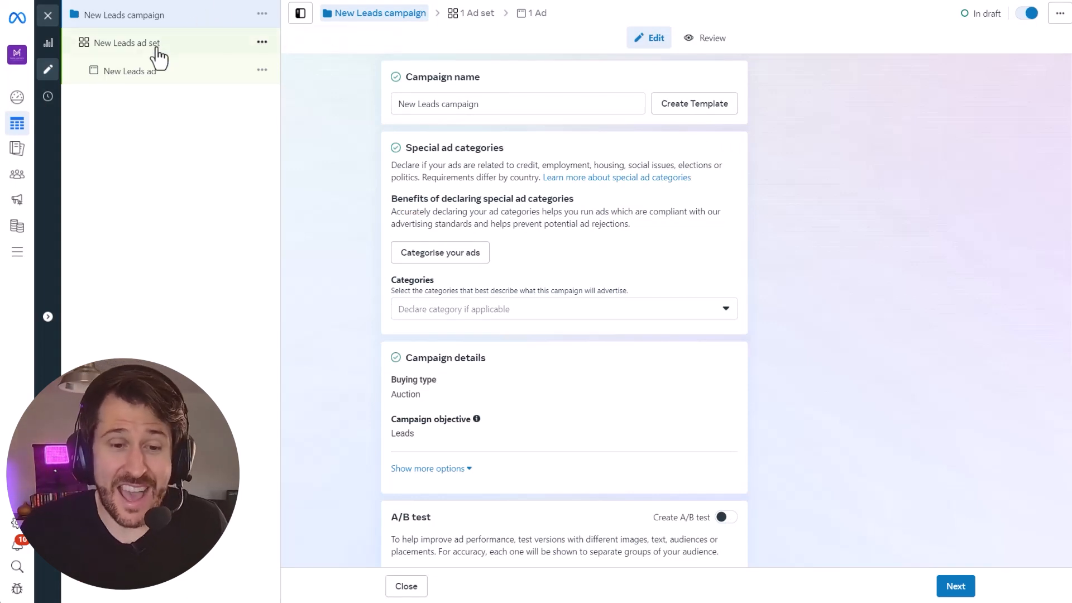
{"action": "scroll", "coordinate": [657, 191], "scroll_direction": "down", "scroll_amount": 2}
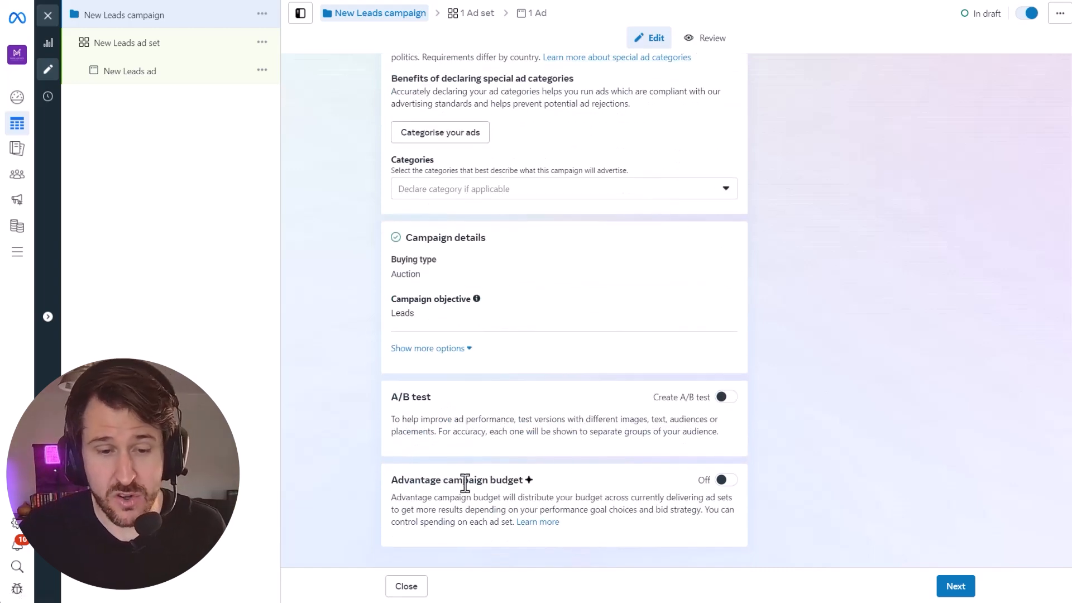
{"action": "left_click", "coordinate": [725, 481]}
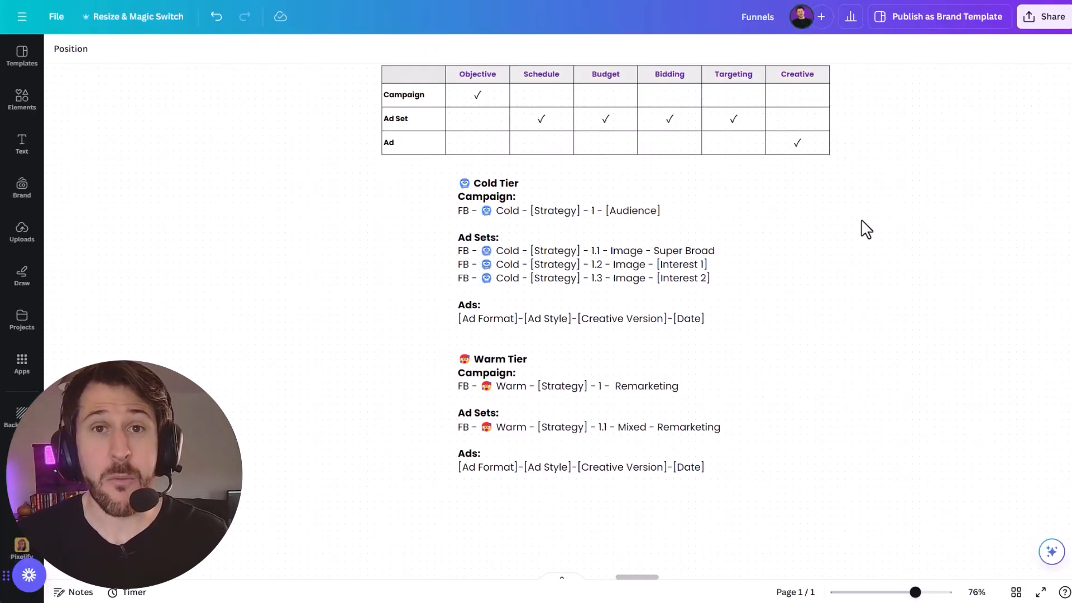
Copy the Cold Tier campaign naming template from the Canva board and use it as the campaign name: "FB - Cold - [Strategy] - 1 - [Audience]"
{"action": "left_click", "coordinate": [658, 257]}
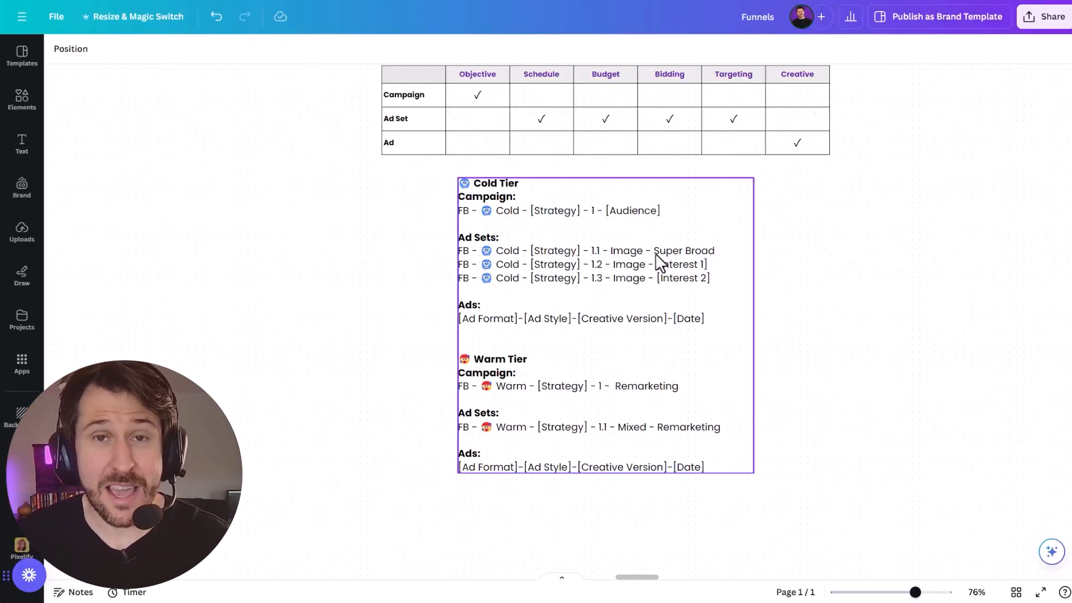
{"action": "left_click_drag", "start_coordinate": [664, 210], "coordinate": [445, 208]}
{"action": "key", "text": "ctrl+c"}
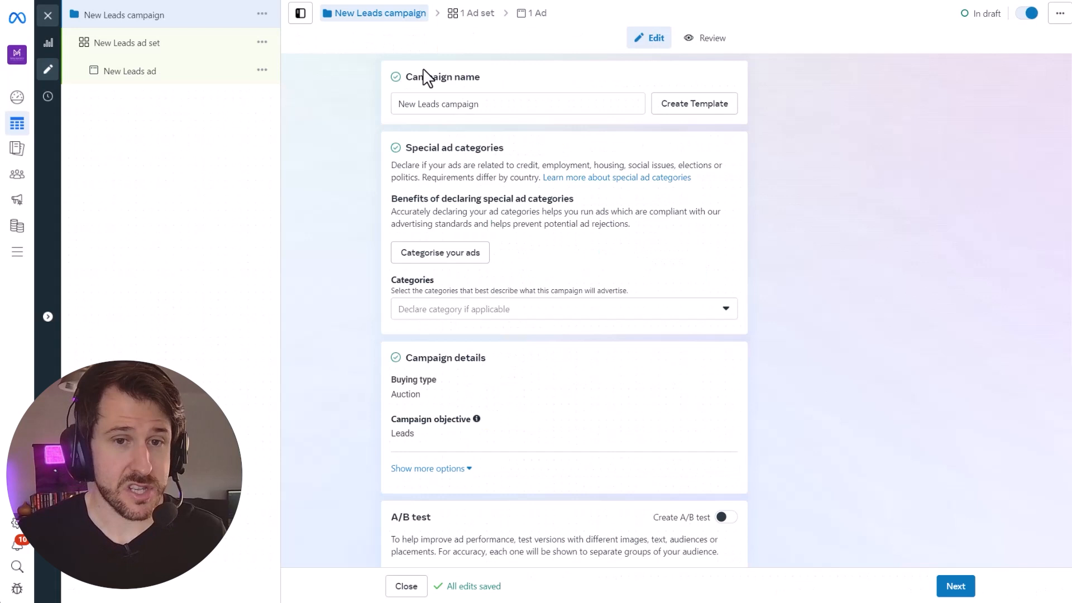
{"action": "triple_click", "coordinate": [467, 103]}
{"action": "key", "text": "ctrl+v"}
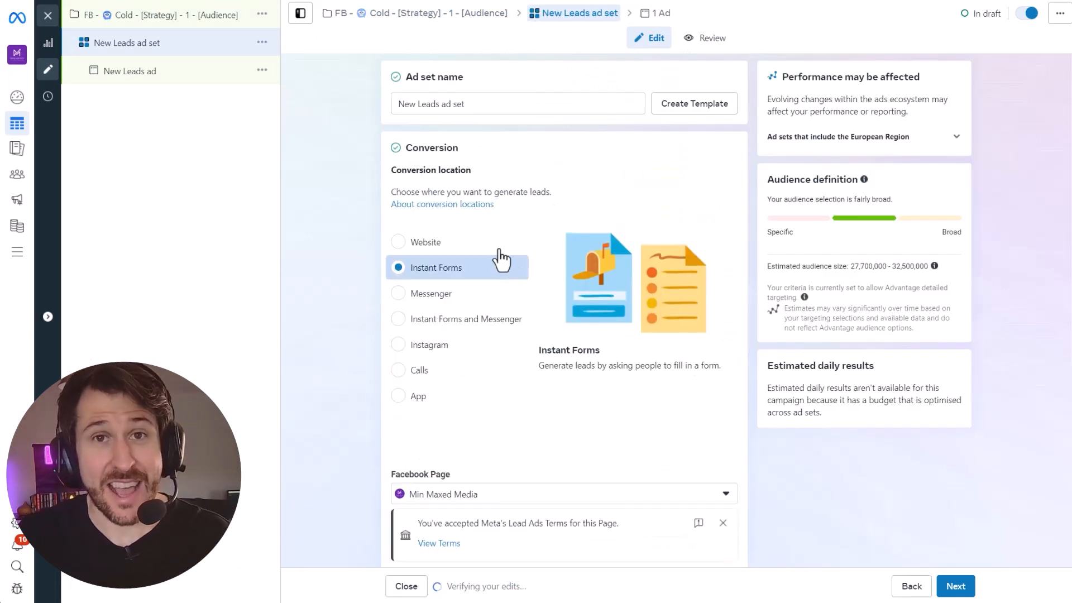
Add the interest Home improvement (home and garden) to the ad set's detailed targeting as an audience suggestion
{"action": "scroll", "coordinate": [366, 233], "scroll_direction": "down", "scroll_amount": 5}
{"action": "scroll", "coordinate": [464, 287], "scroll_direction": "down", "scroll_amount": 15}
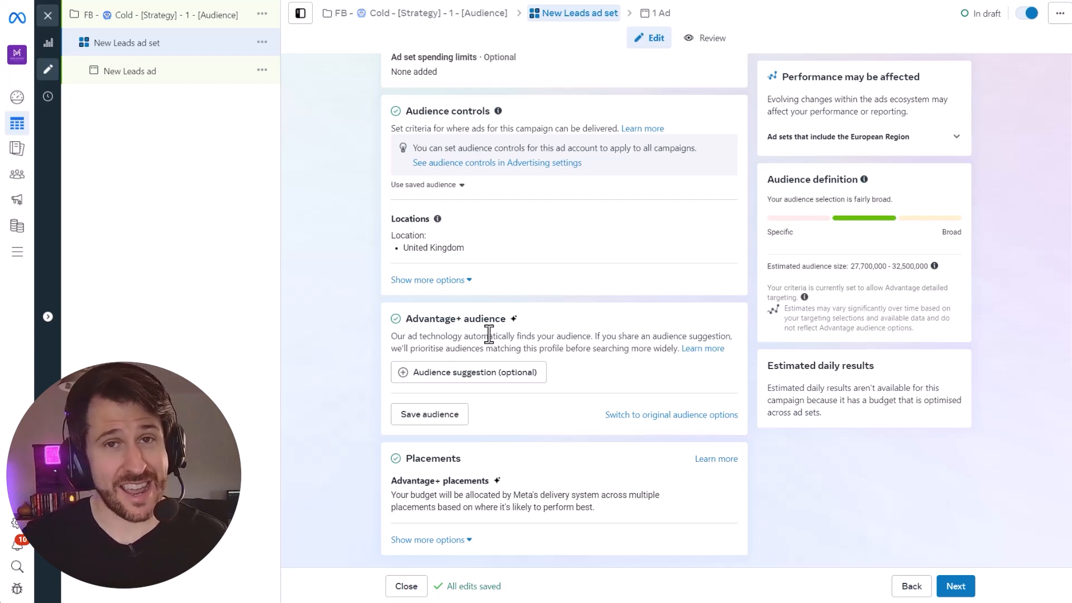
{"action": "left_click", "coordinate": [491, 374]}
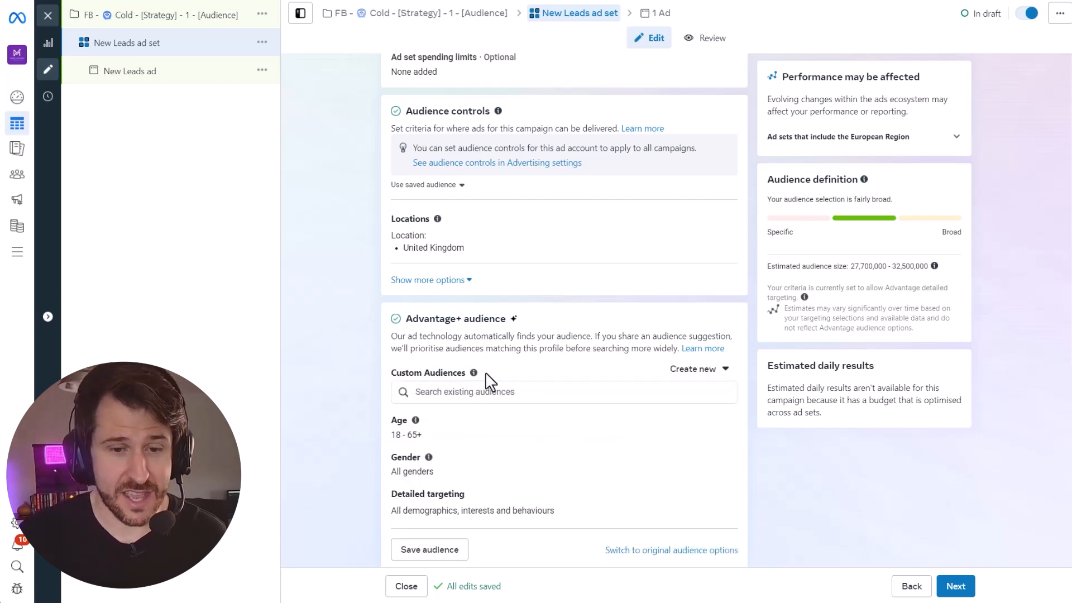
{"action": "left_click", "coordinate": [720, 499]}
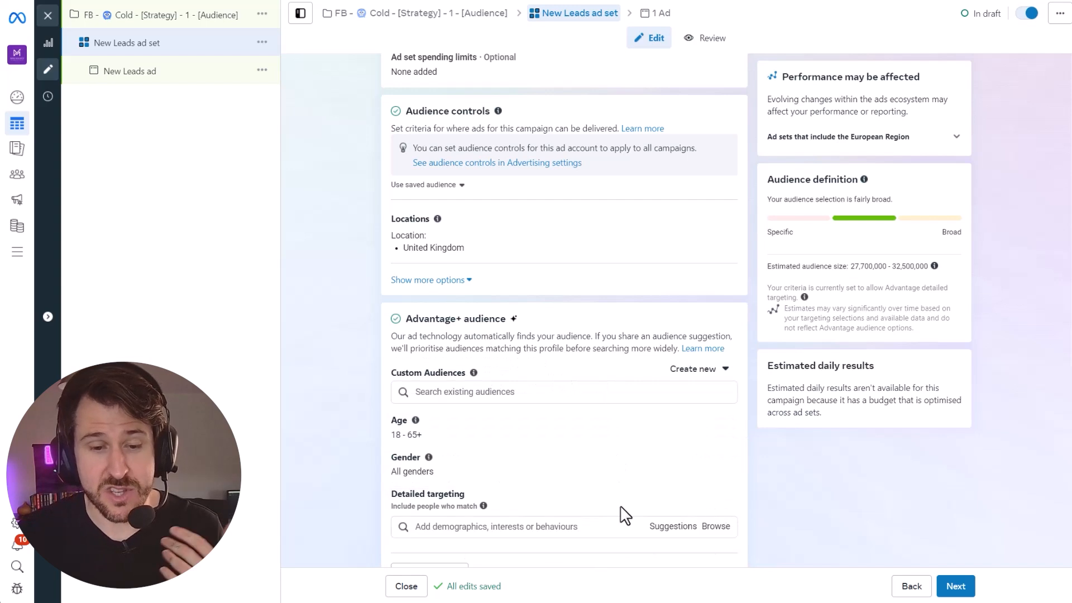
{"action": "left_click", "coordinate": [496, 527]}
{"action": "type", "text": "home improve"}
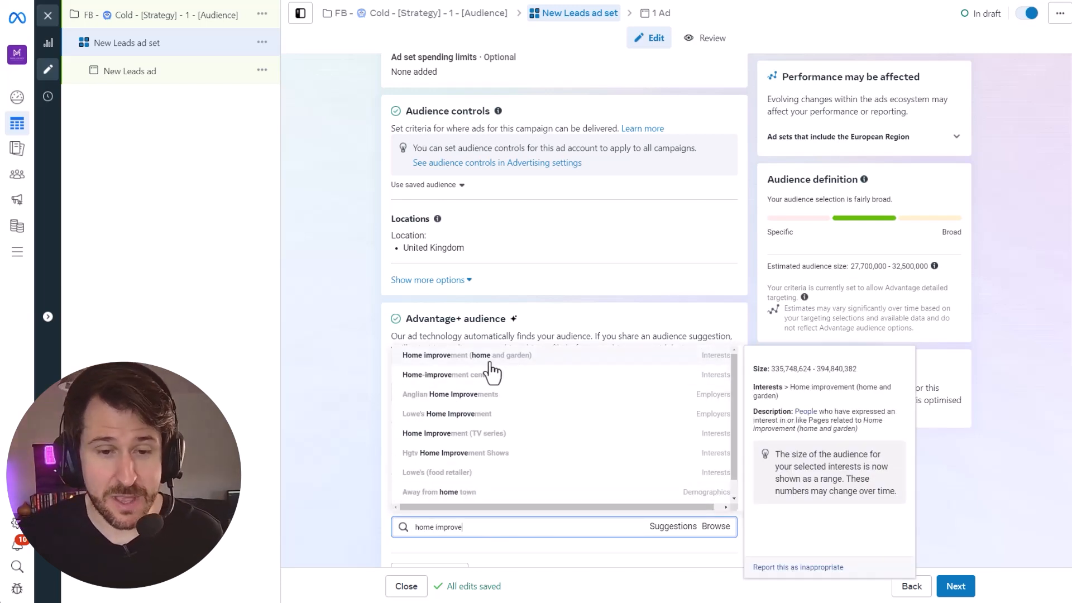
{"action": "left_click", "coordinate": [490, 360]}
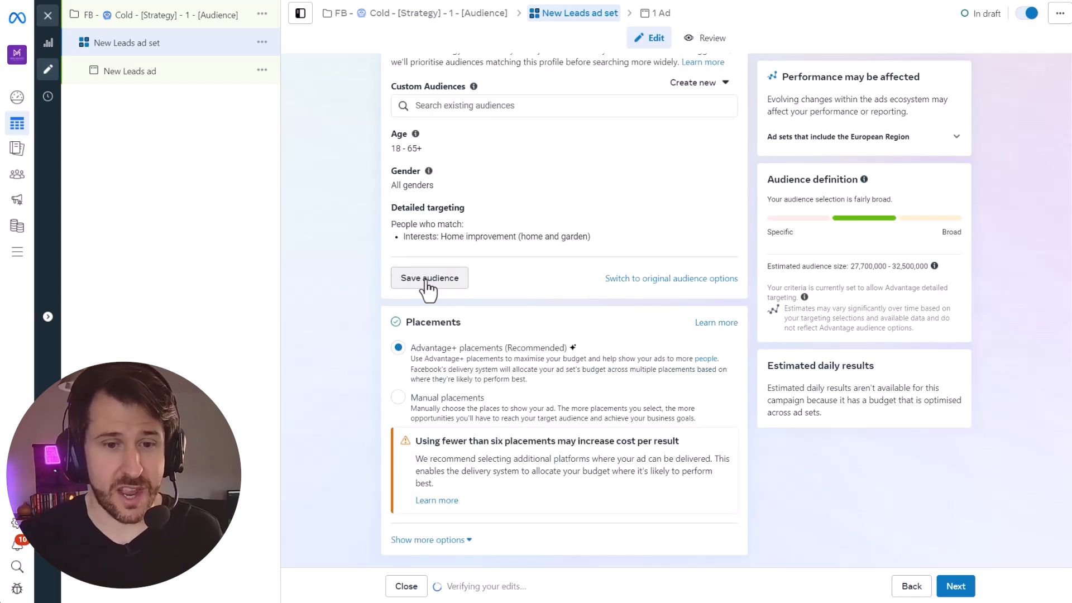
Switch the ad set to manual placements without Audience Network, and turn on dynamic creative
{"action": "left_click", "coordinate": [398, 398]}
{"action": "scroll", "coordinate": [420, 355], "scroll_direction": "down", "scroll_amount": 3}
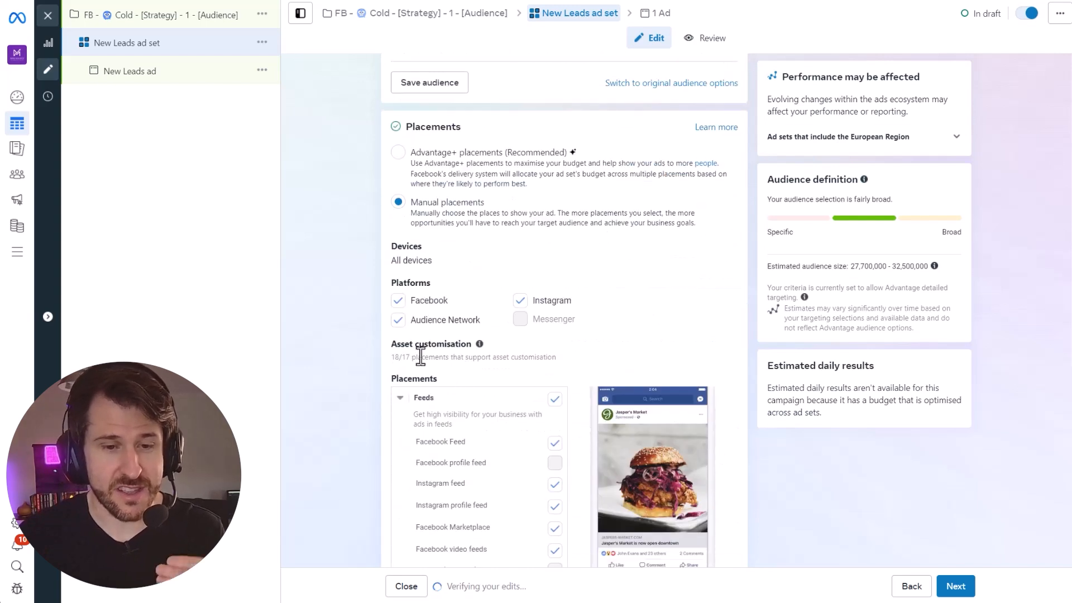
{"action": "left_click", "coordinate": [399, 320]}
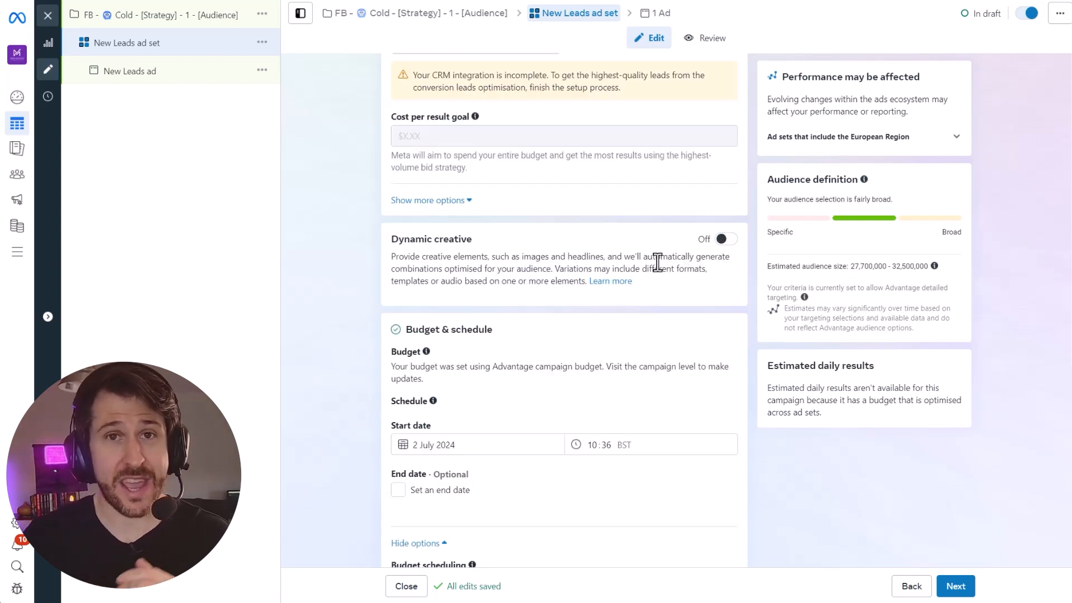
{"action": "left_click", "coordinate": [724, 240]}
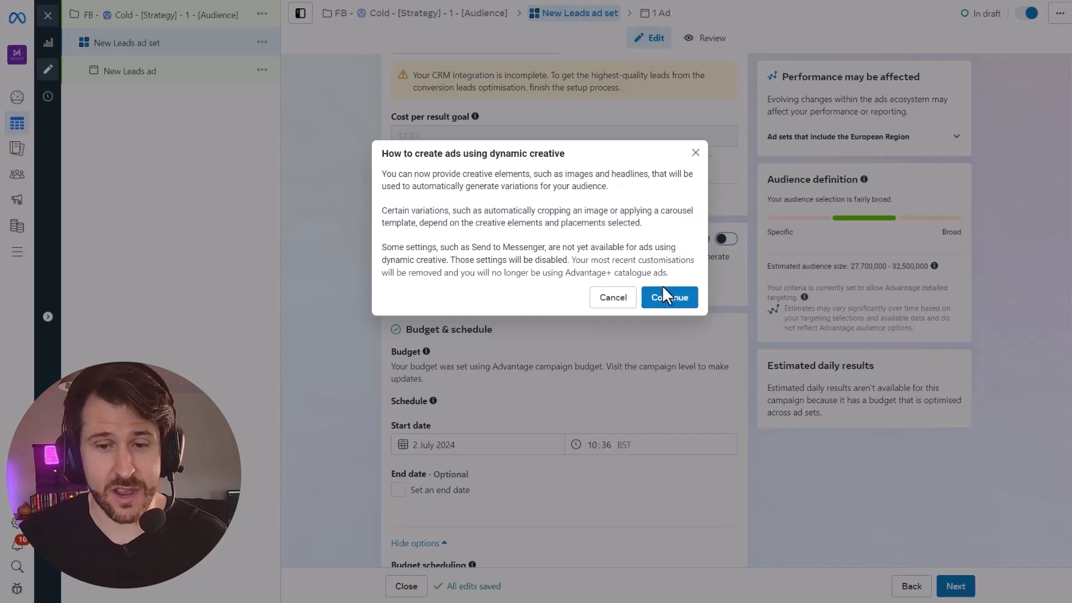
{"action": "left_click", "coordinate": [670, 299]}
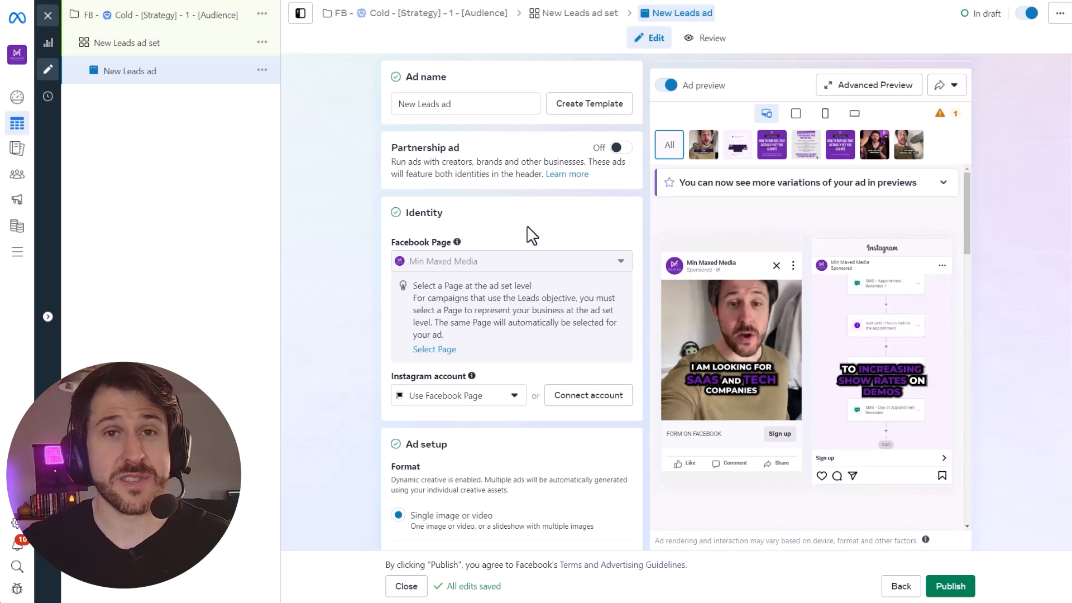
Enter "Body" as the ad's primary text and "Hello" as its headline
{"action": "scroll", "coordinate": [531, 235], "scroll_direction": "down", "scroll_amount": 10}
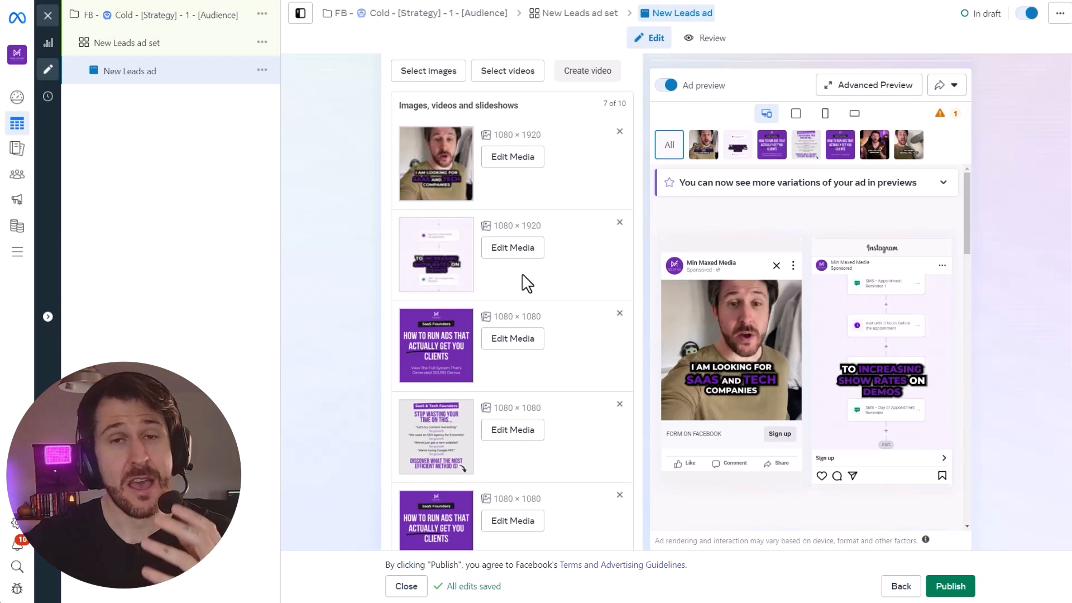
{"action": "scroll", "coordinate": [541, 261], "scroll_direction": "down", "scroll_amount": 2}
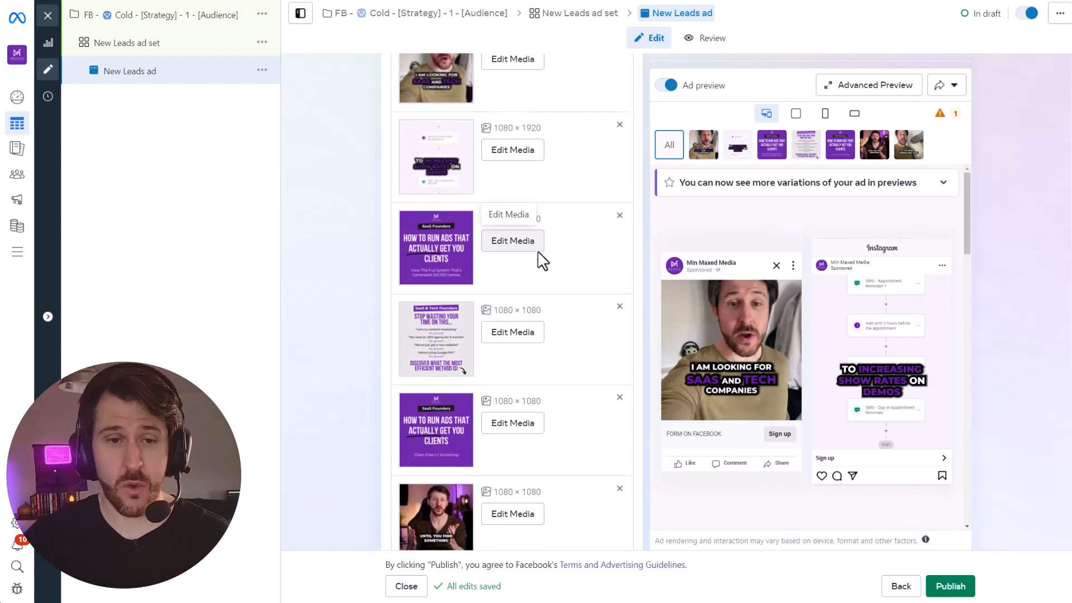
{"action": "scroll", "coordinate": [508, 175], "scroll_direction": "down", "scroll_amount": 8}
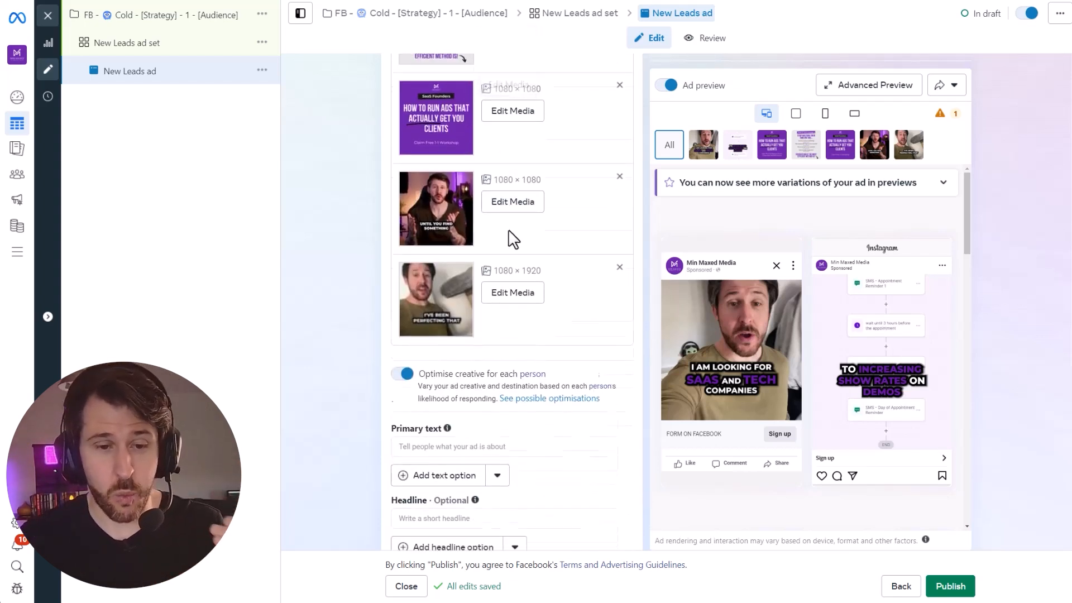
{"action": "scroll", "coordinate": [506, 282], "scroll_direction": "down", "scroll_amount": 2}
{"action": "left_click", "coordinate": [435, 271]}
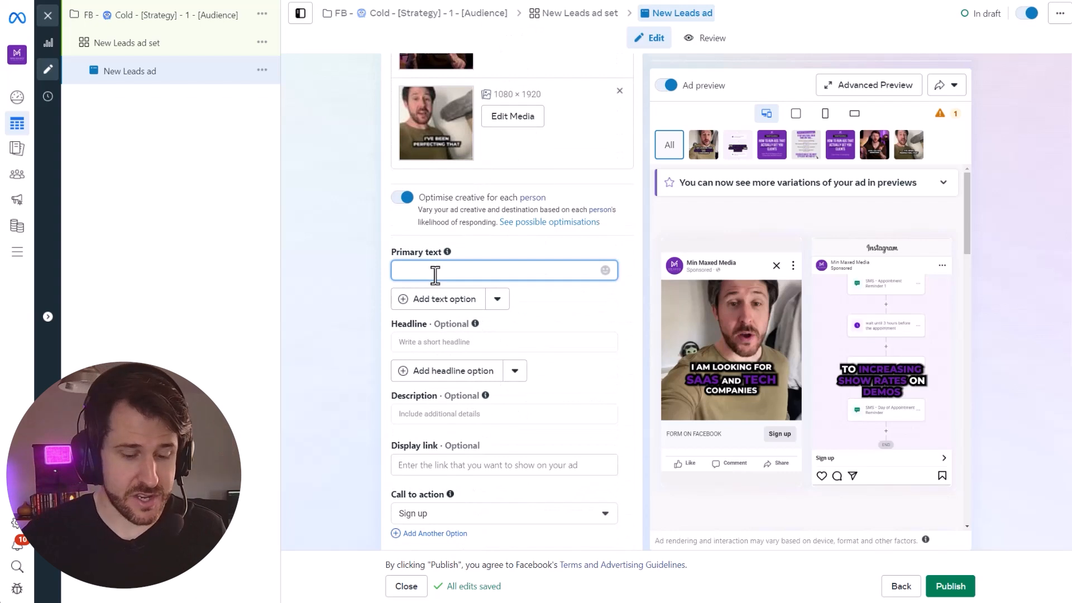
{"action": "type", "text": "Body"}
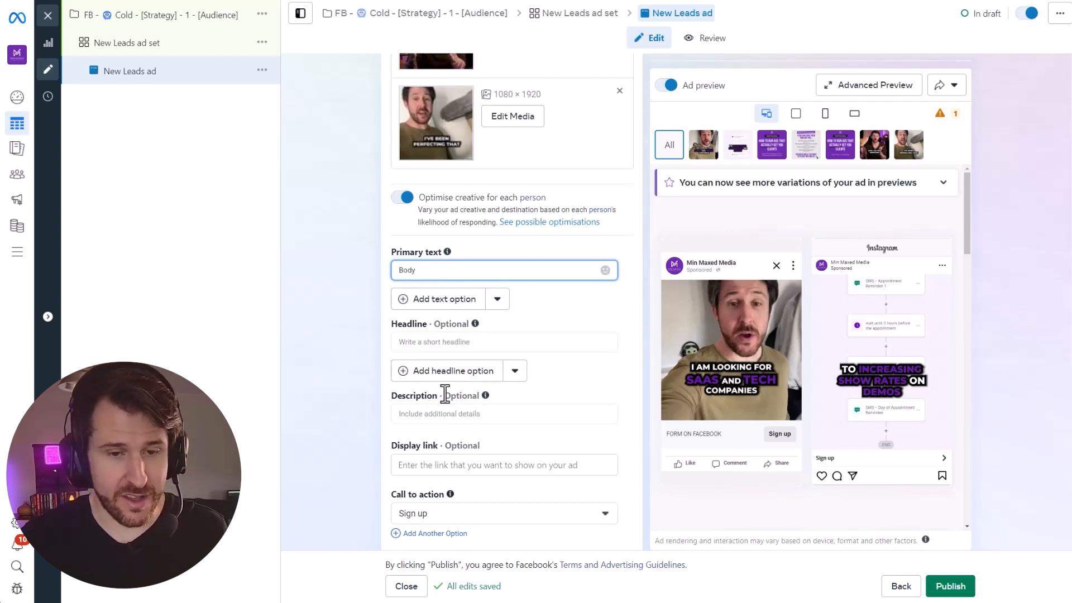
{"action": "left_click", "coordinate": [453, 343]}
{"action": "type", "text": "Hello"}
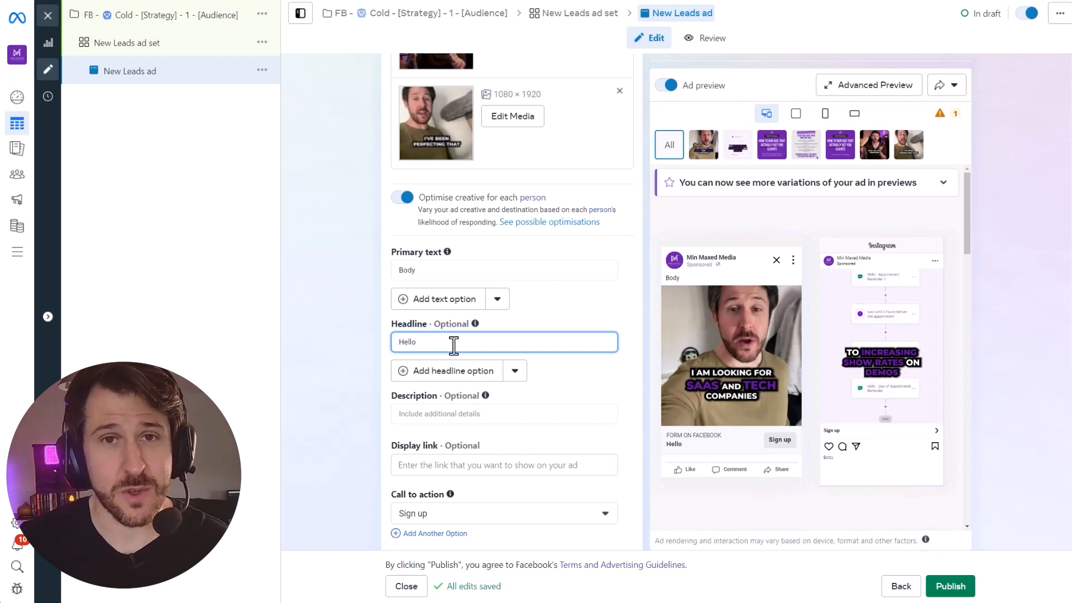
Start a new instant form for the ad and set its form type to Higher intent
{"action": "scroll", "coordinate": [545, 258], "scroll_direction": "down", "scroll_amount": 6}
{"action": "left_click", "coordinate": [502, 277]}
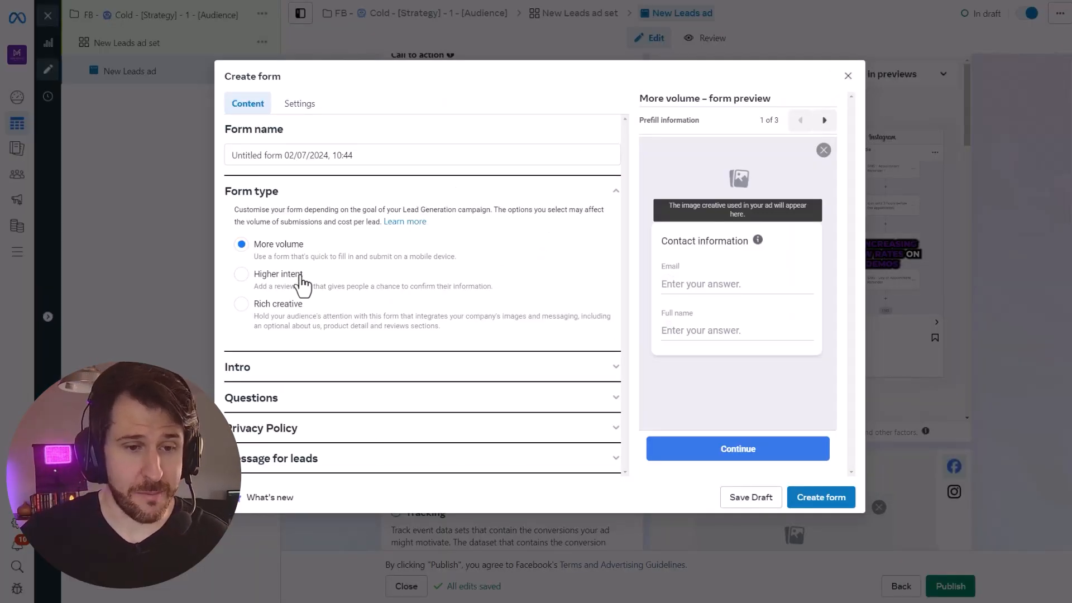
{"action": "left_click", "coordinate": [252, 279]}
Look over the form's Intro section and turn on conditional logic for its questions
{"action": "scroll", "coordinate": [302, 313], "scroll_direction": "down", "scroll_amount": 1}
{"action": "left_click", "coordinate": [287, 344]}
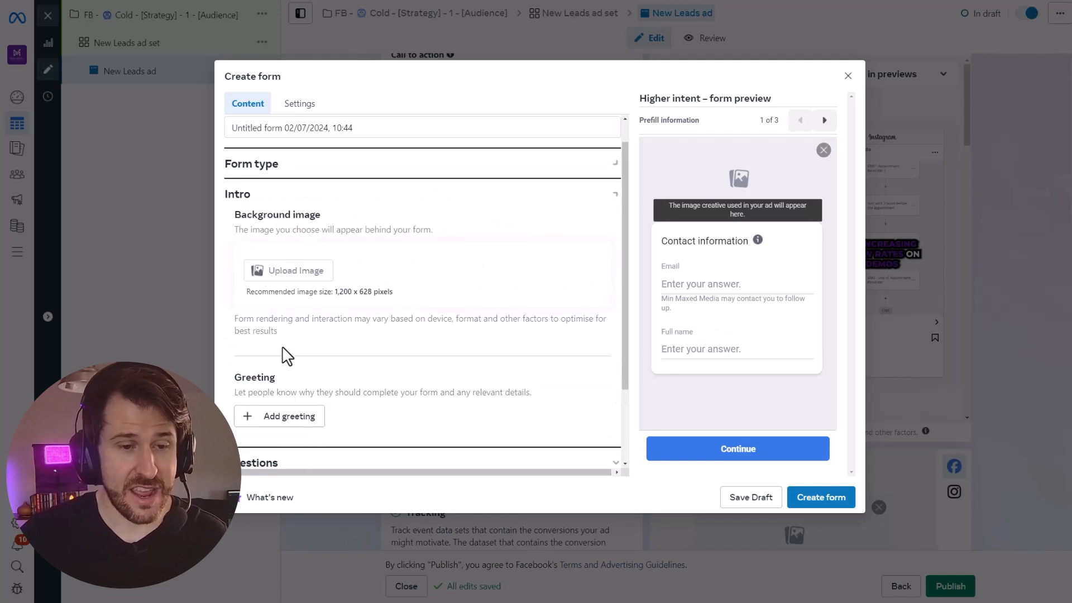
{"action": "scroll", "coordinate": [285, 386], "scroll_direction": "down", "scroll_amount": 1}
{"action": "left_click", "coordinate": [281, 416]}
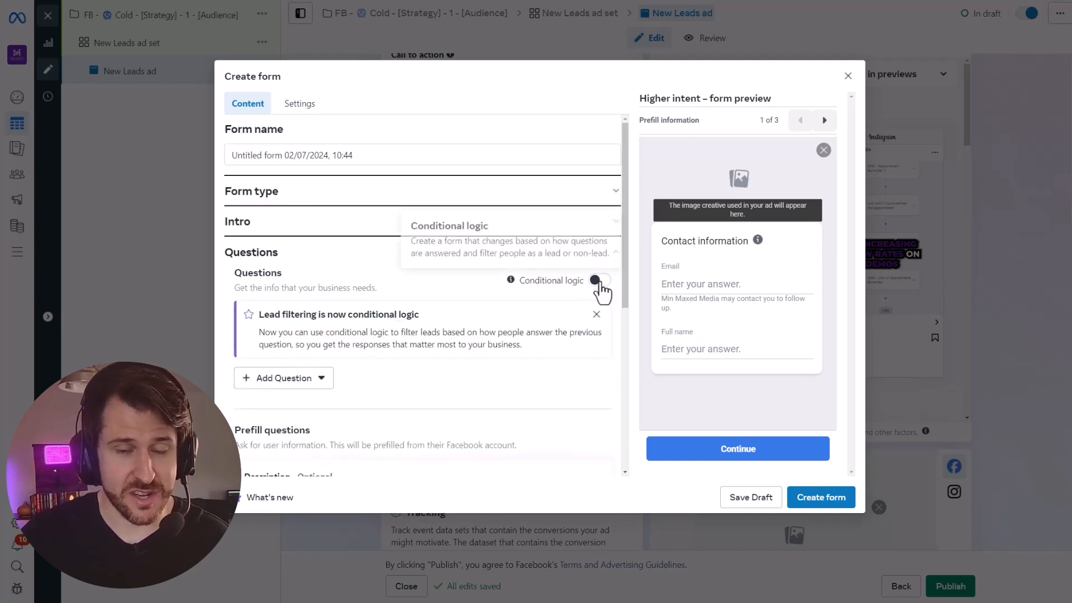
{"action": "left_click", "coordinate": [597, 281]}
Add a multiple-choice question and set its second answer's logic to close the form with the end page for non-leads
{"action": "scroll", "coordinate": [587, 291], "scroll_direction": "down", "scroll_amount": 3}
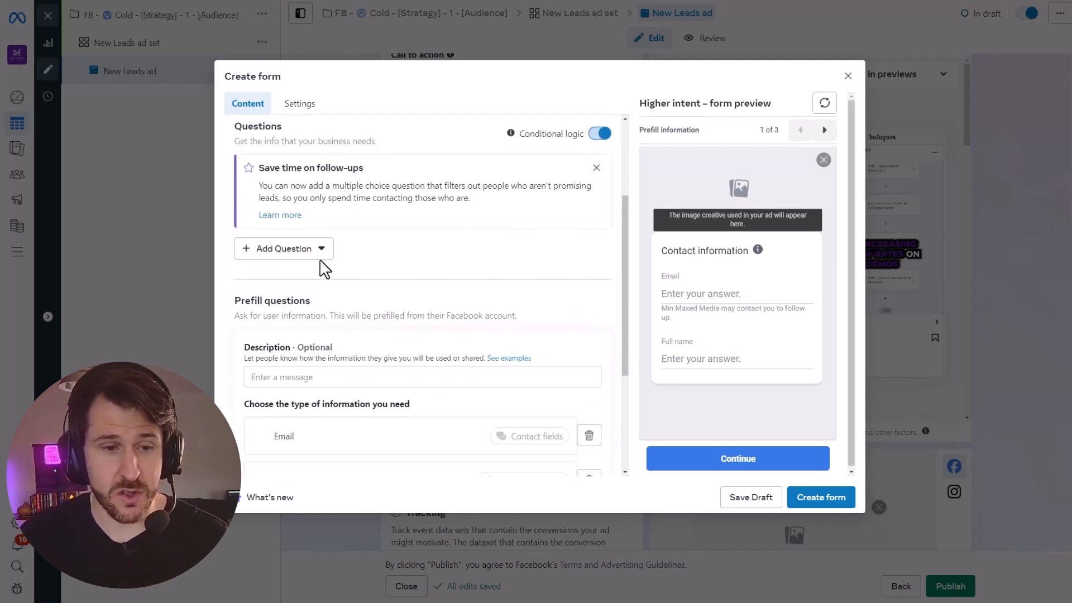
{"action": "left_click", "coordinate": [319, 255]}
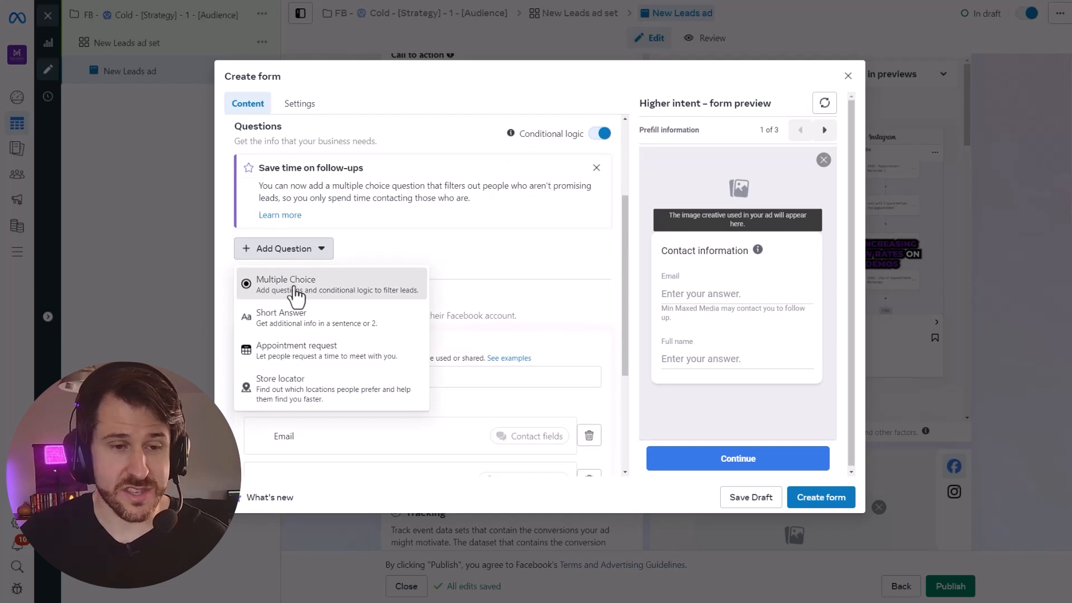
{"action": "left_click", "coordinate": [296, 294]}
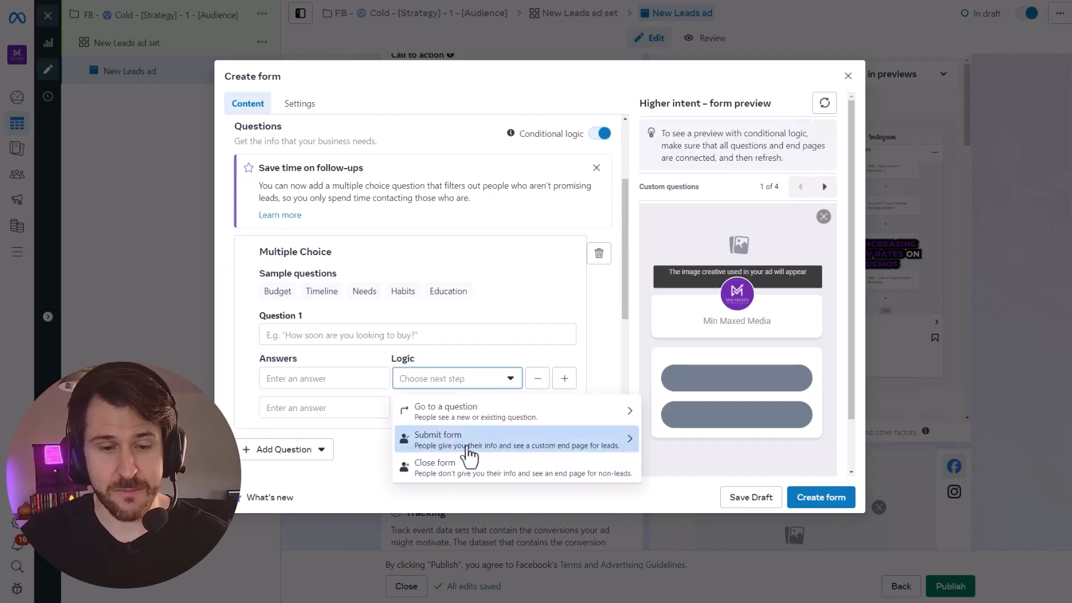
{"action": "left_click", "coordinate": [469, 447]}
{"action": "left_click", "coordinate": [447, 410]}
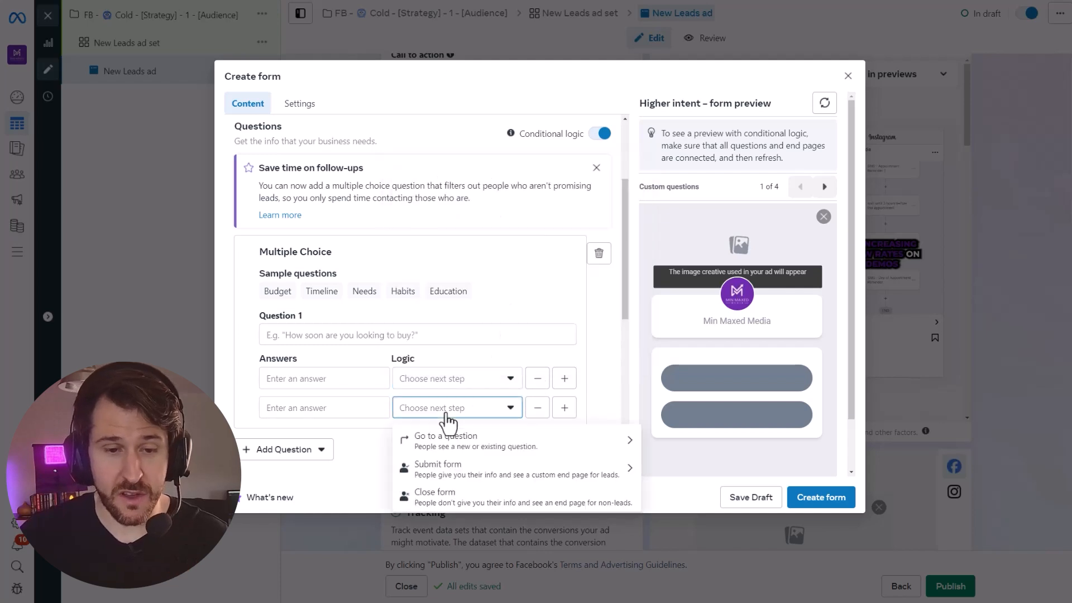
{"action": "left_click", "coordinate": [443, 506]}
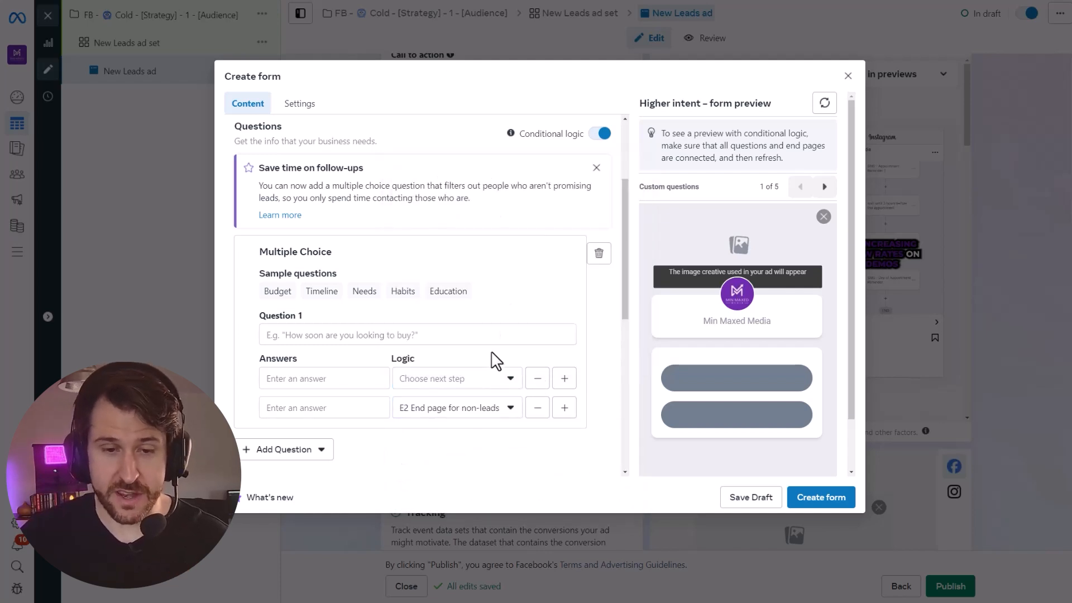